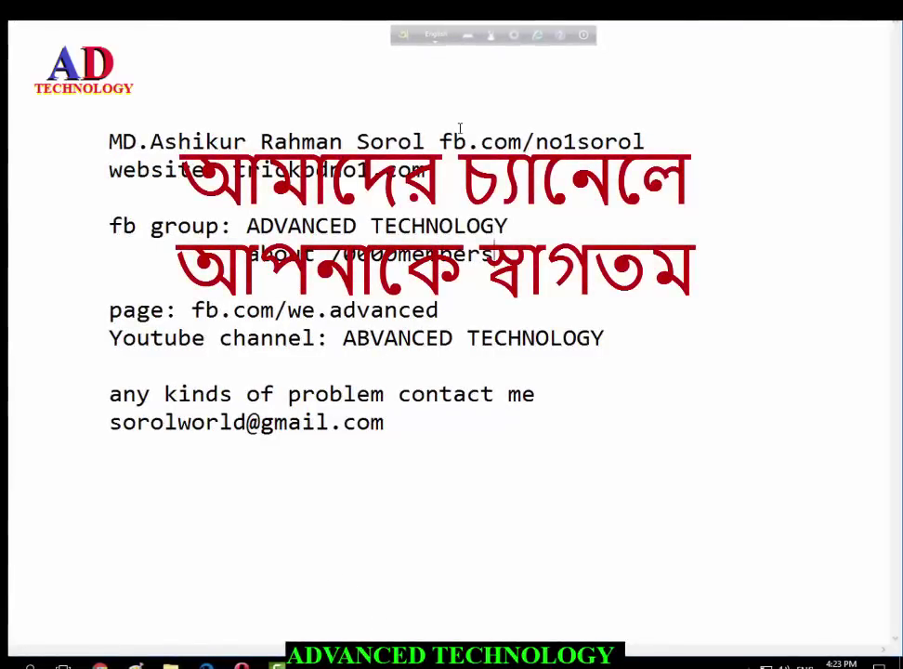
Highlight the author's profile link, the ADVANCED TECHNOLOGY group and the page address in turn.
drag(437, 141, 644, 141)
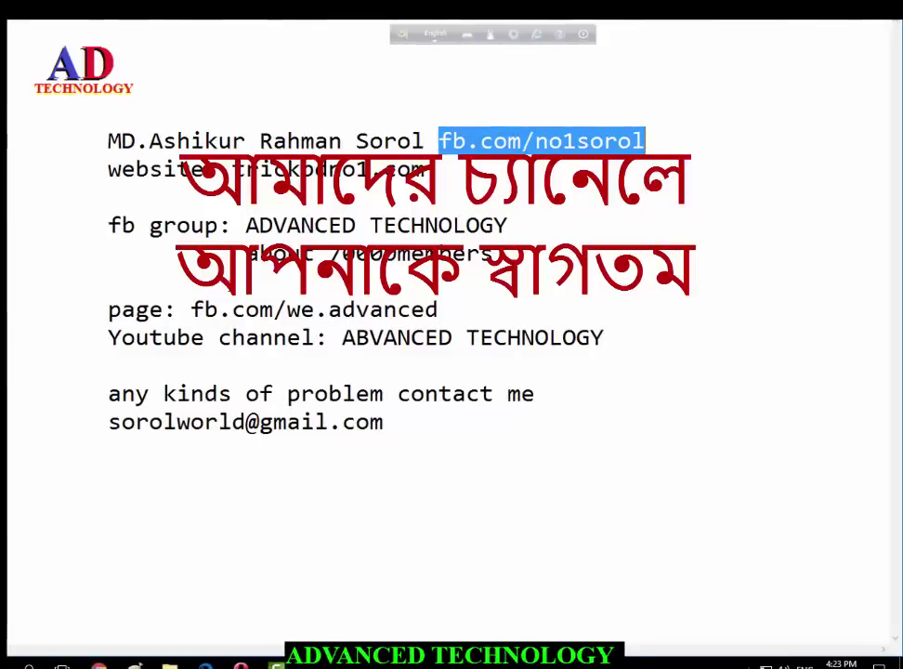
drag(245, 225, 493, 264)
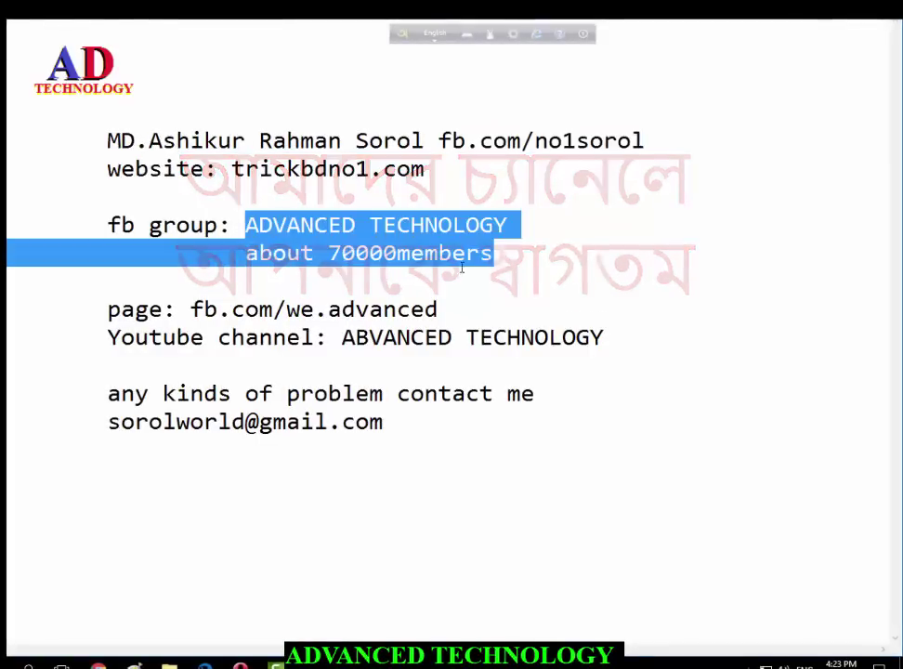
click(191, 309)
drag(191, 309, 483, 309)
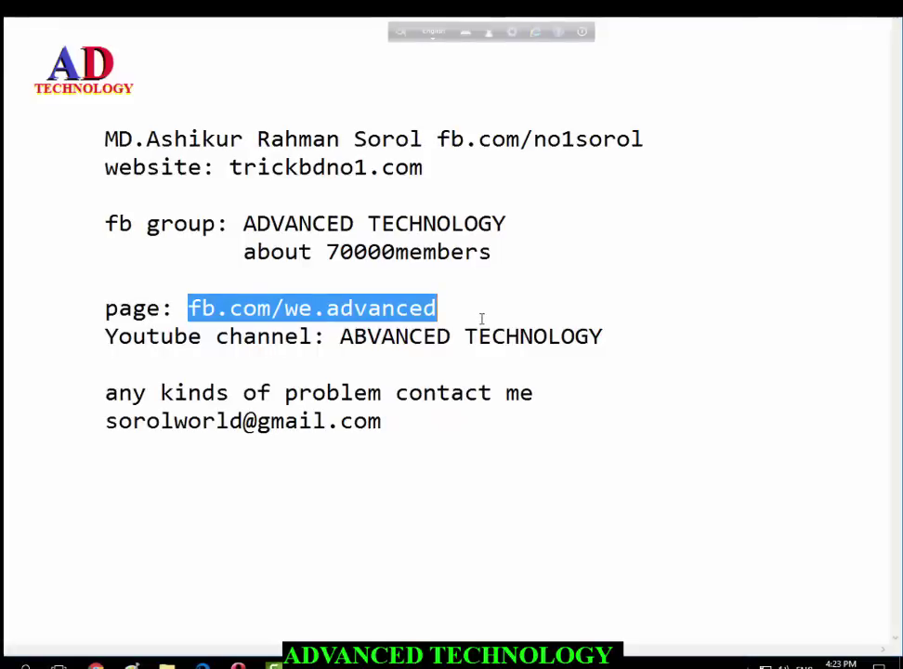
click(504, 497)
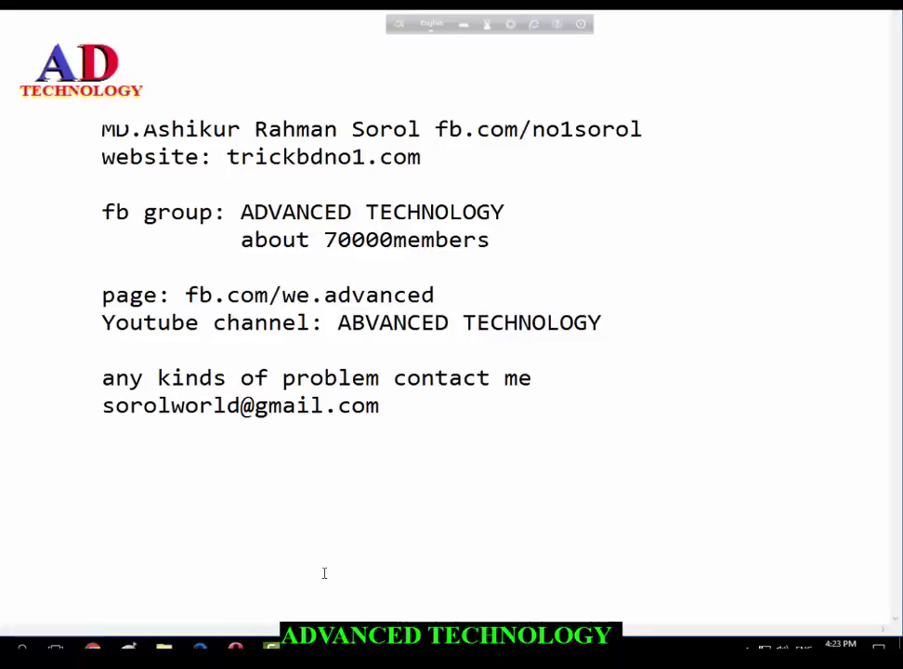
Start the title line: 'How to use unlimited gp free internet', fixing typos.
text(ow to)
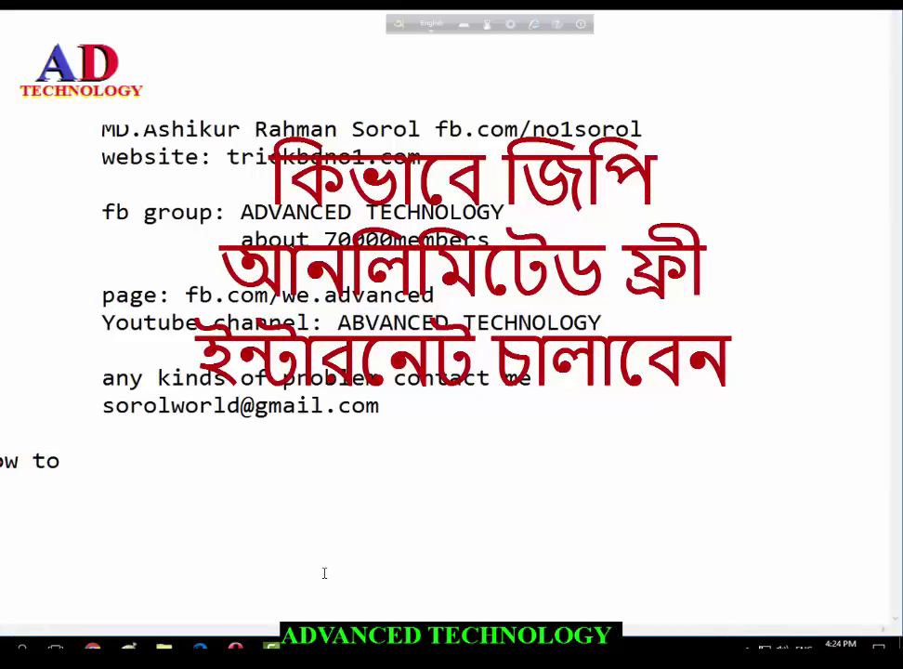
key(Home)
click(142, 459)
text(use )
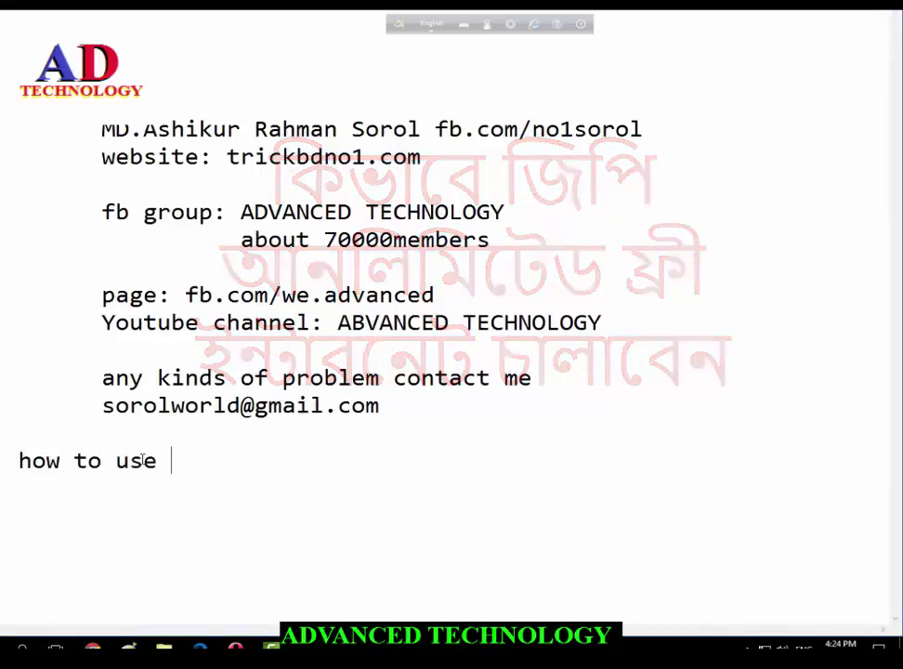
text(unlimited )
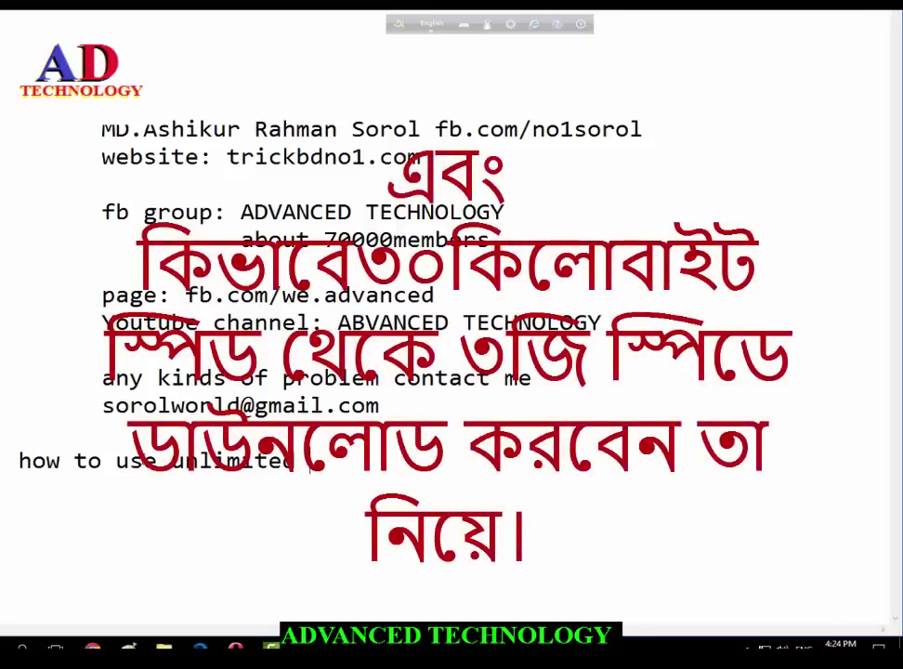
text(gp free in)
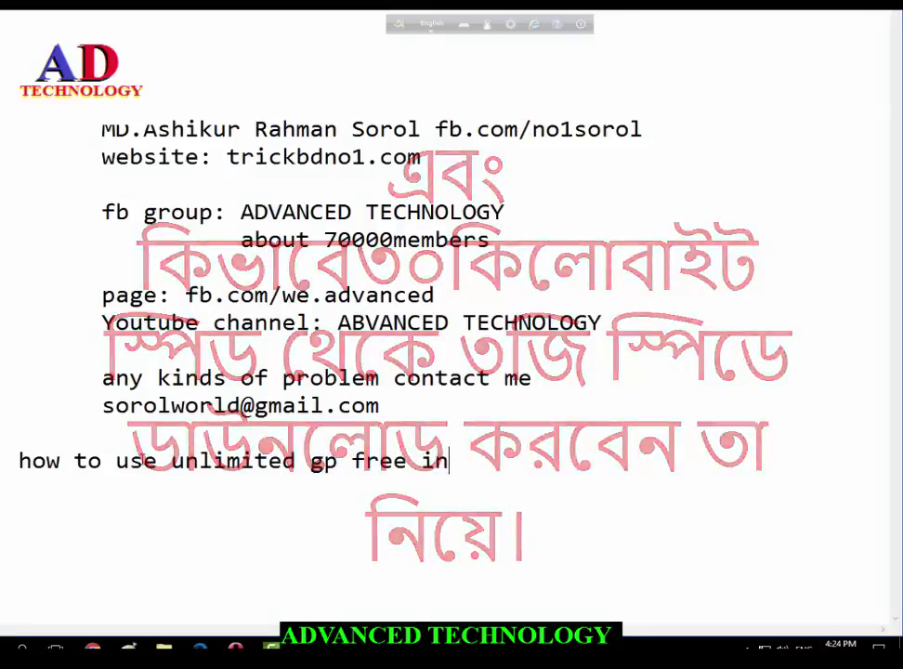
text(ternet o)
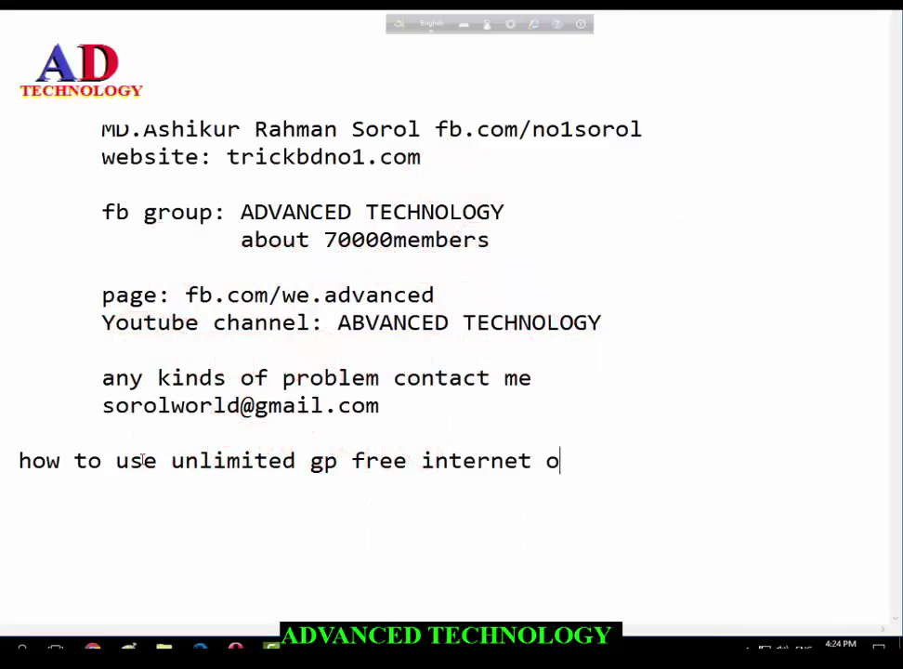
key(BackSpace)
Finish the title: 'in bangladesh and how to use premium server of droid vpn to increase your internet speed 2g to 3g or 4g'.
text(in ba)
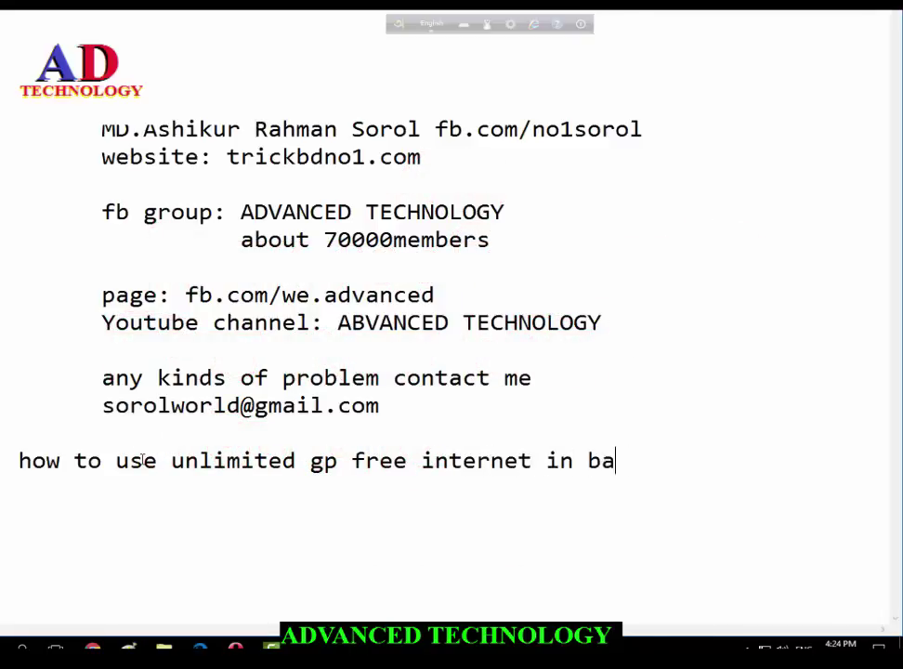
text(ngladesh)
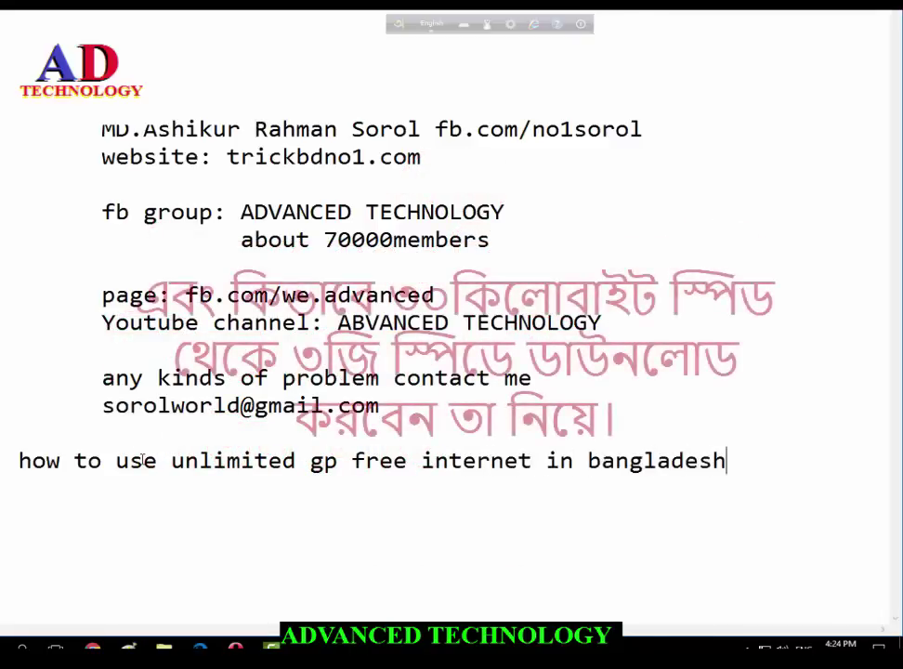
text(  abd)
key(BackSpace)
key(BackSpace)
text(nd how to use )
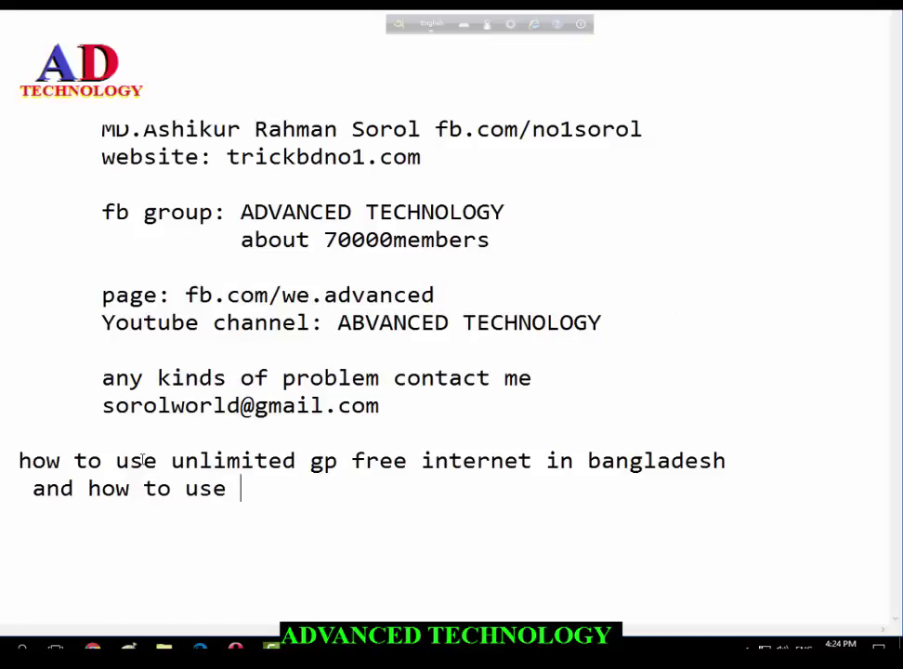
text(premium se)
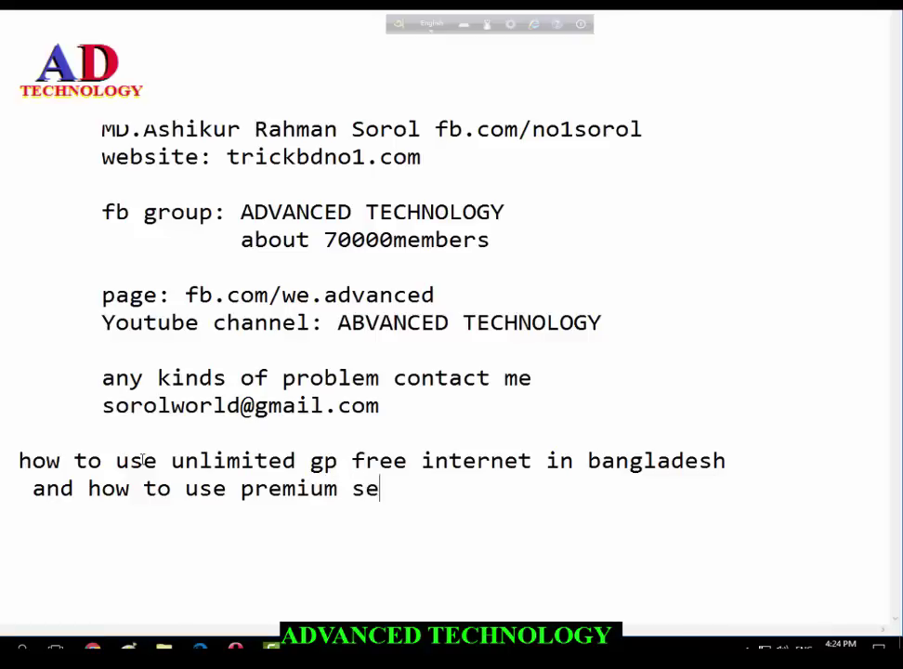
text(rver of )
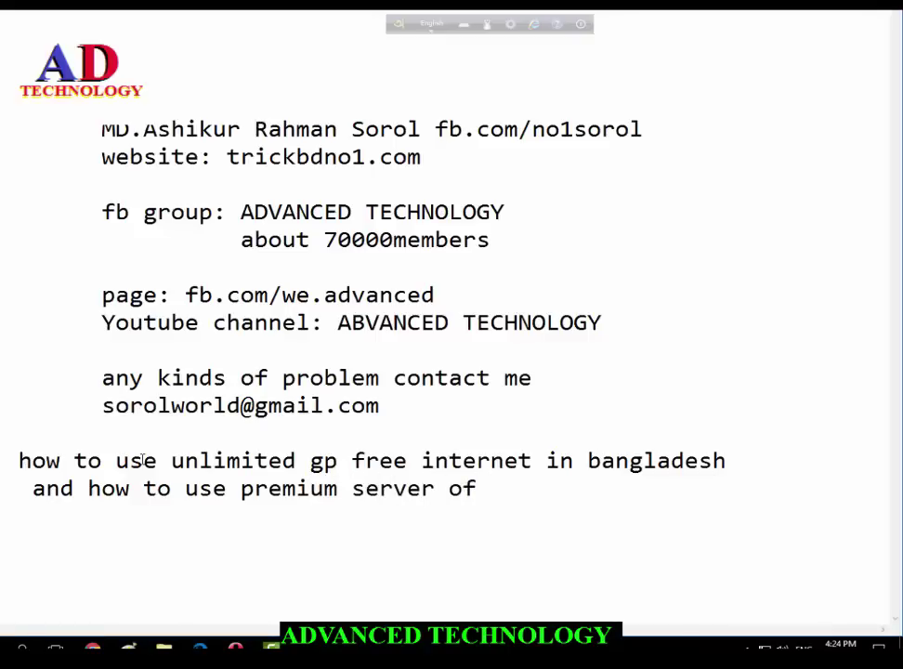
text(droid vpn)
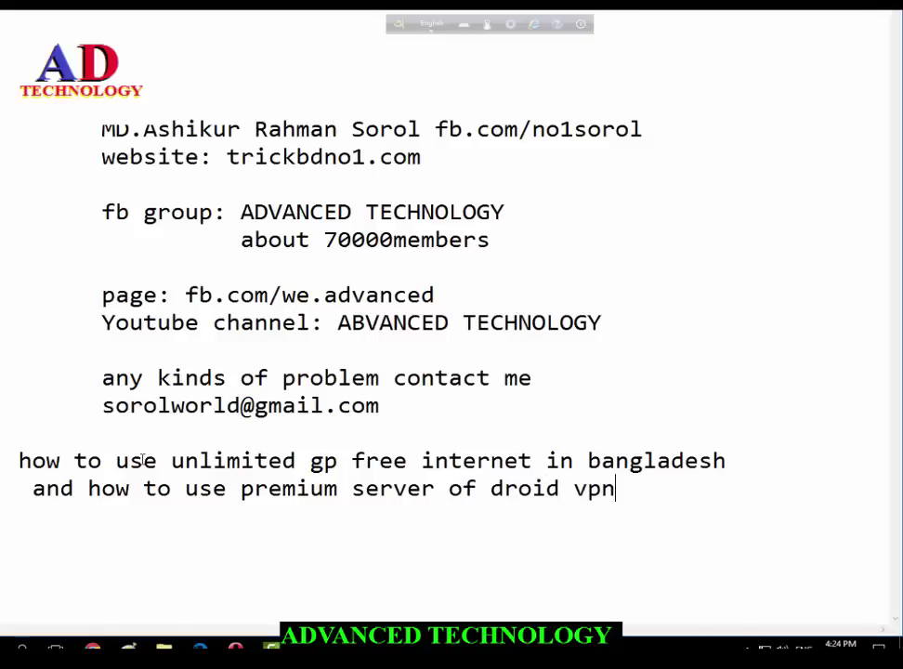
text( to incr)
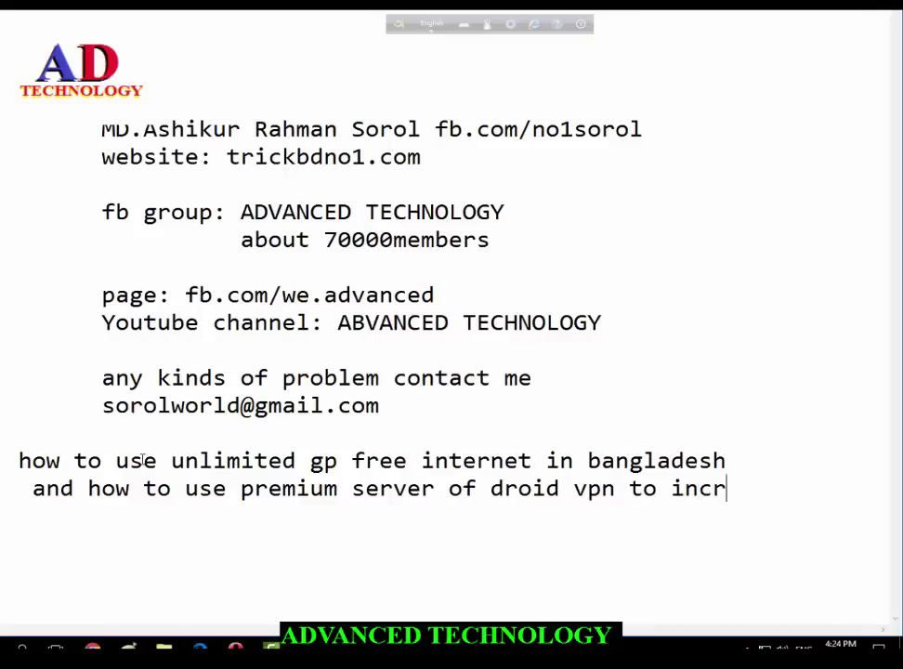
text(ease your )
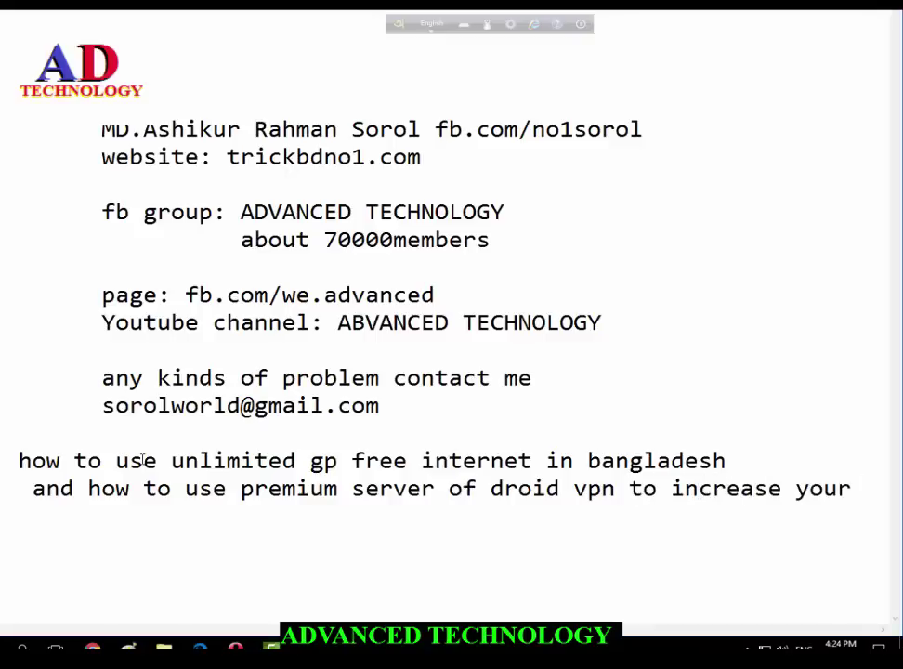
text(internet spen)
key(BackSpace)
text(d )
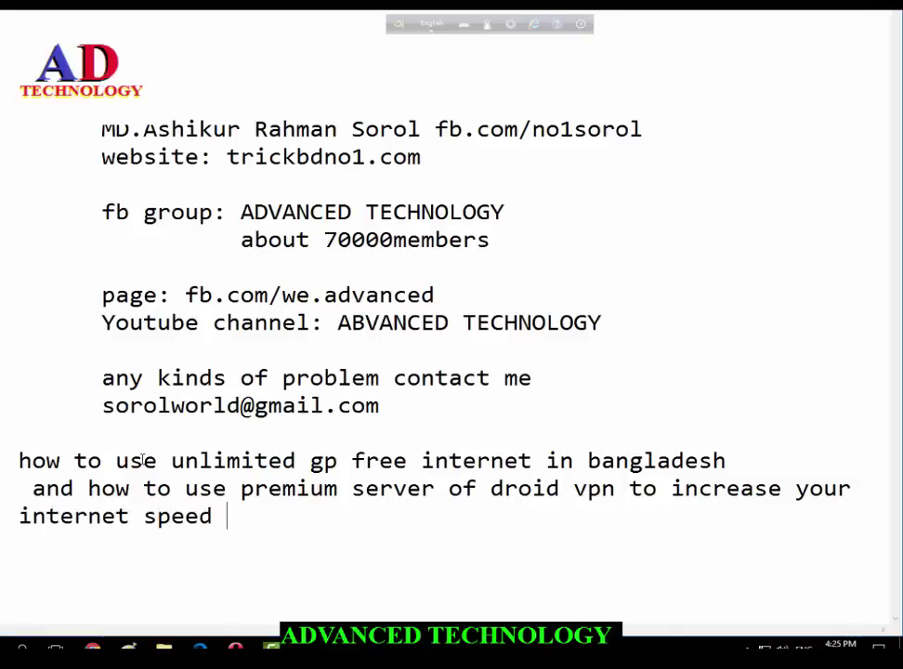
text(2g to )
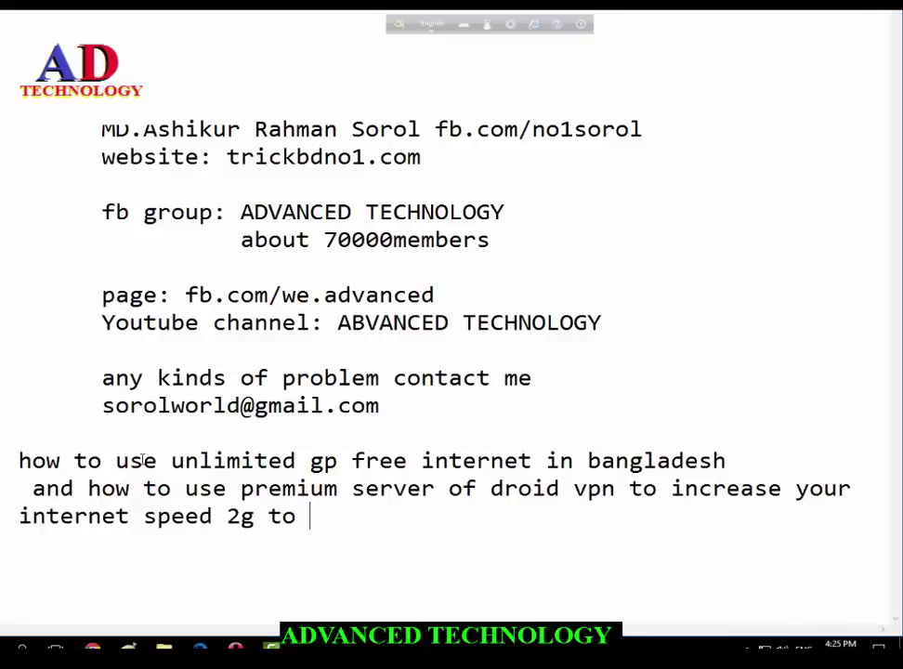
text(3g or )
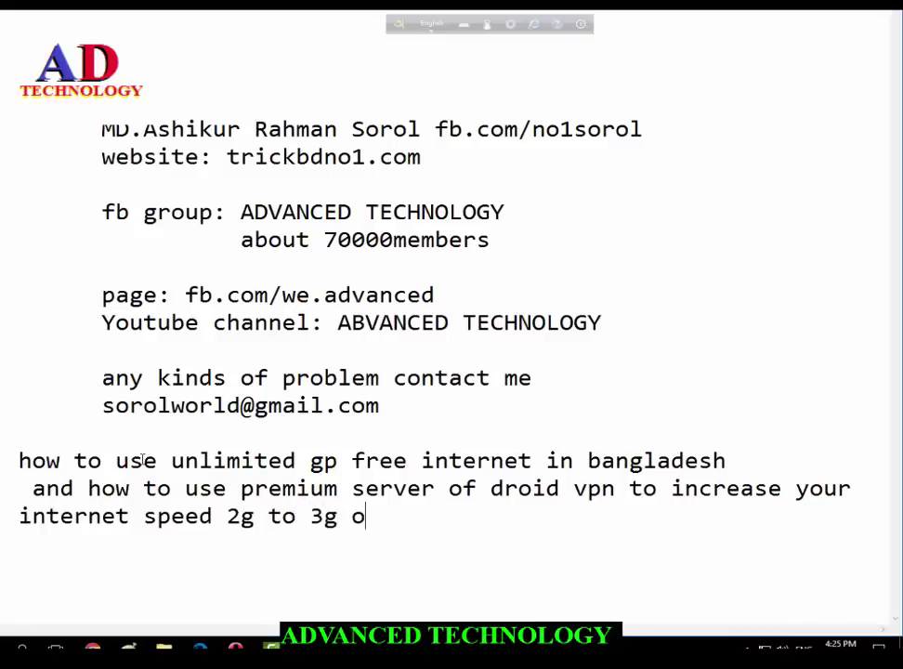
text(4g.)
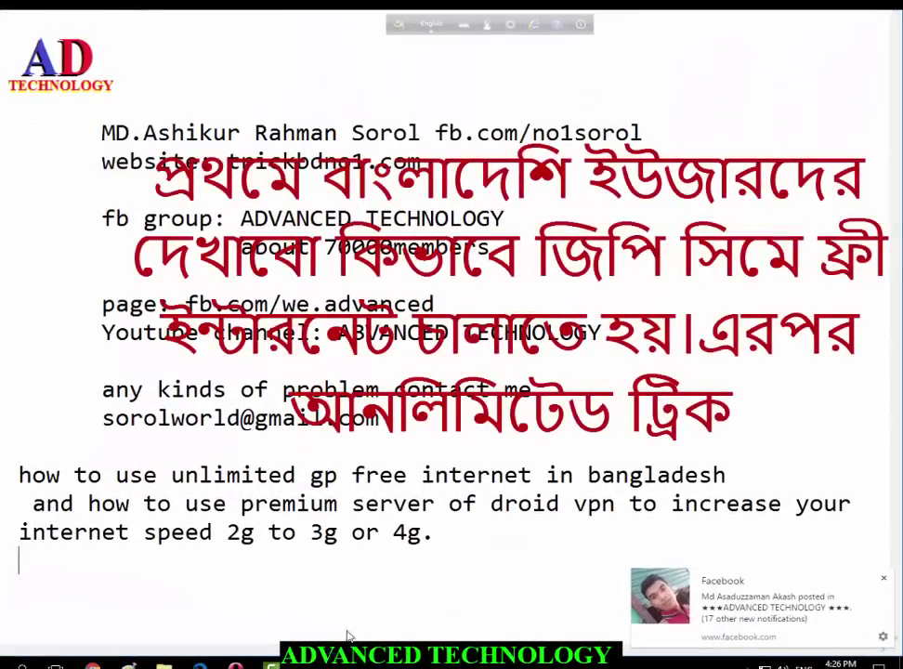
Bring up Chrome with the trickbd.com DroidVPN signup guide beside the note.
mouse_move(332, 528)
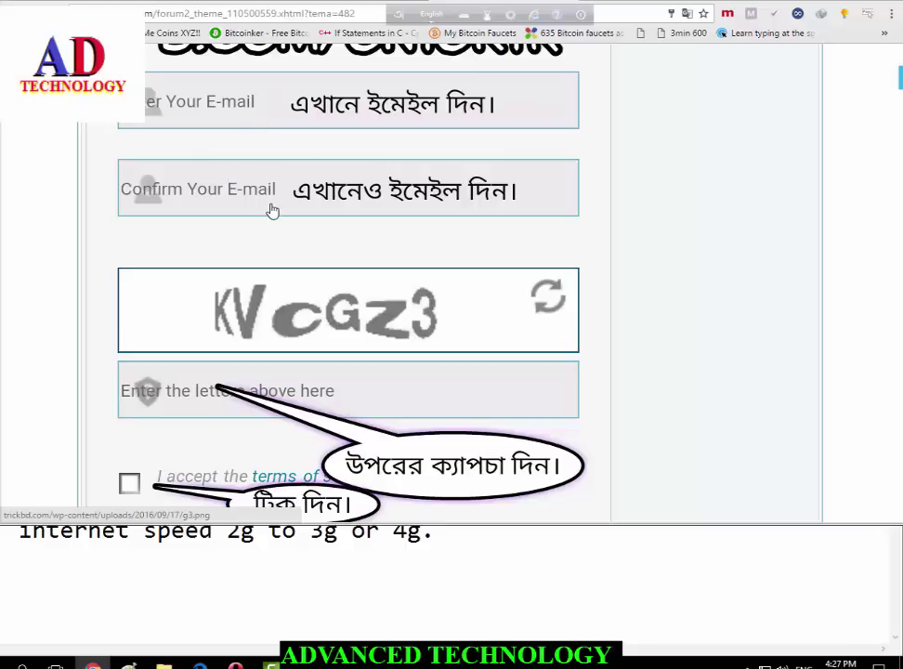
Scroll the trickbd.com post past the signup form to the DroidVPN registration e-mail screenshot.
scroll(229, 325, down, 2)
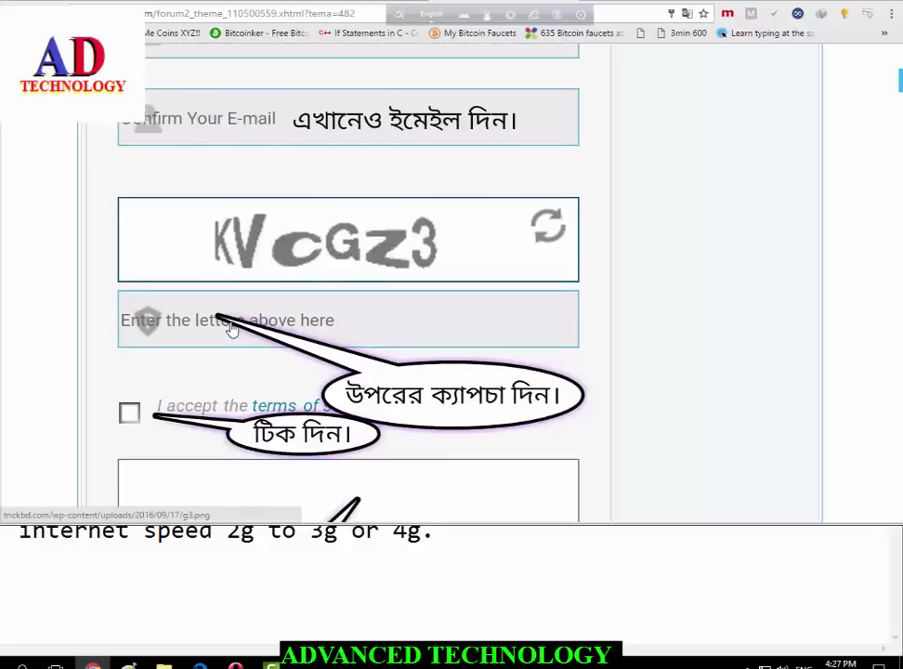
scroll(250, 312, down, 1)
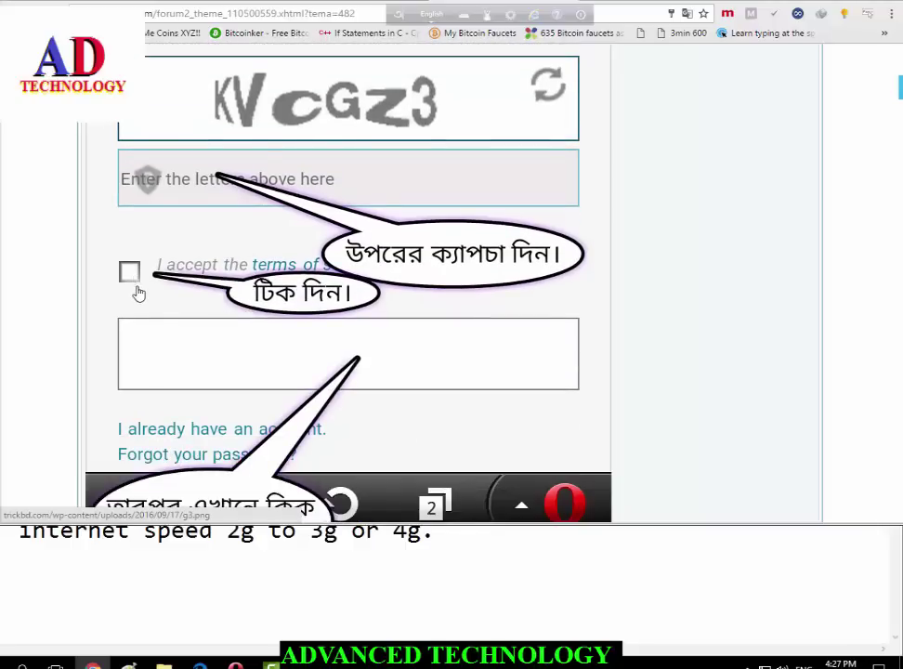
scroll(210, 298, down, 1)
scroll(288, 288, down, 1)
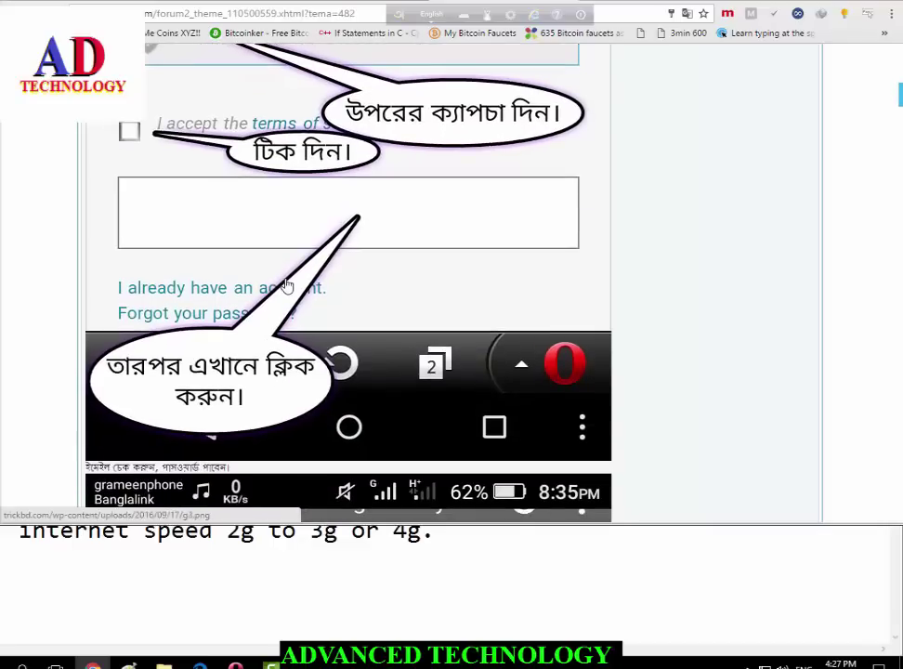
scroll(287, 288, down, 5)
scroll(286, 282, down, 6)
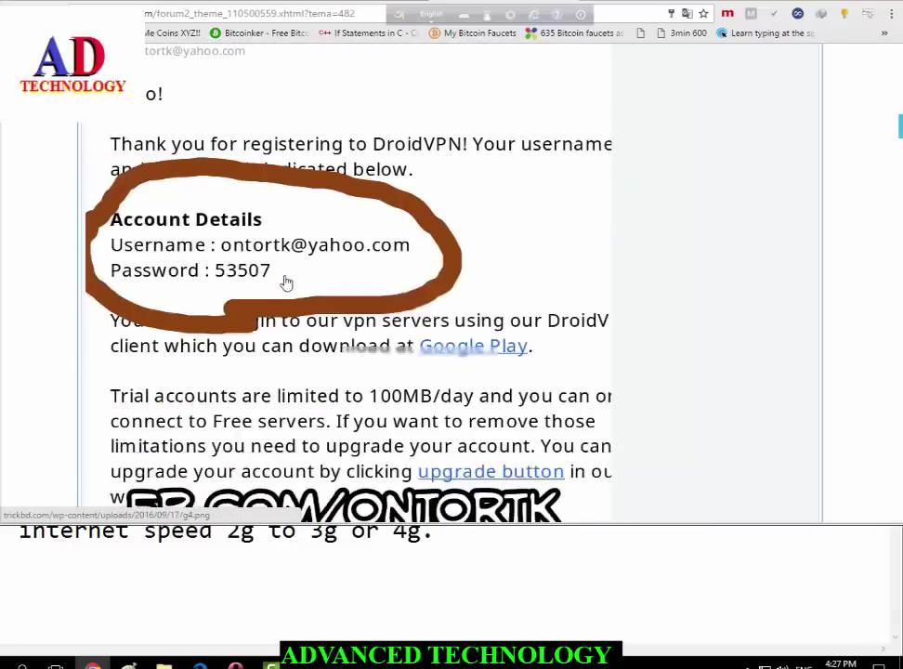
scroll(286, 278, up, 2)
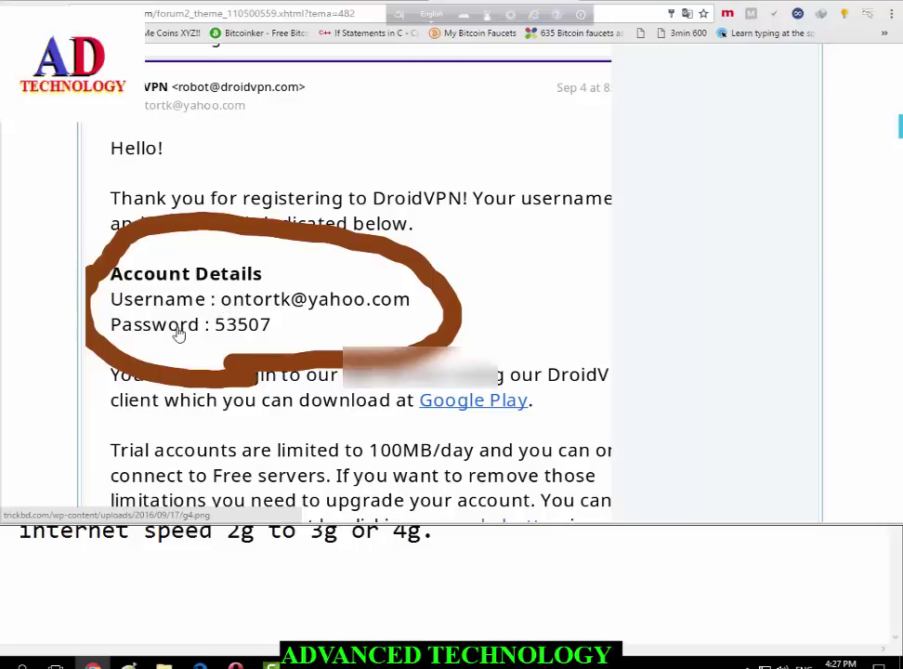
scroll(178, 332, down, 1)
scroll(178, 331, up, 3)
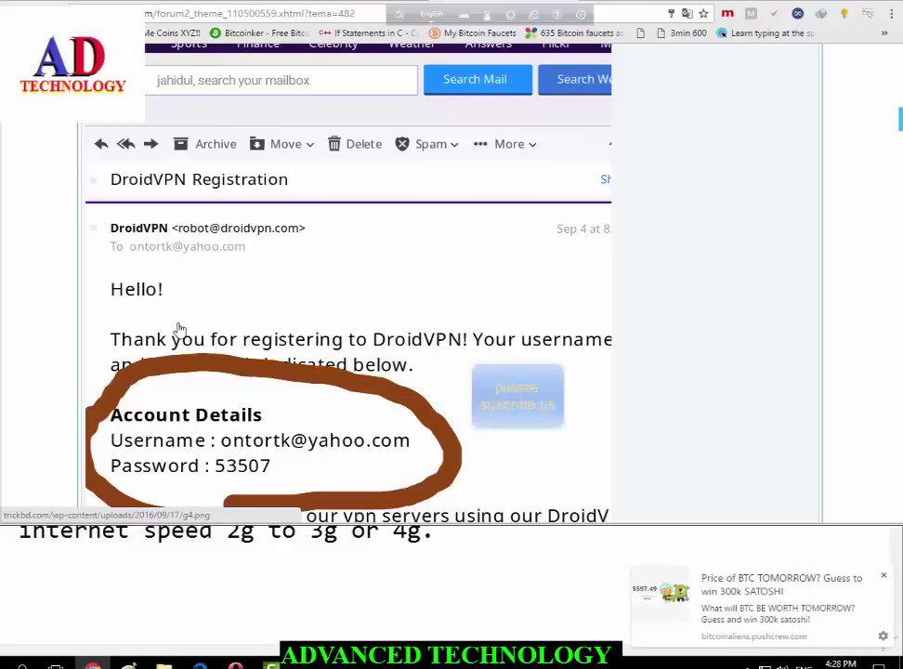
scroll(179, 329, down, 10)
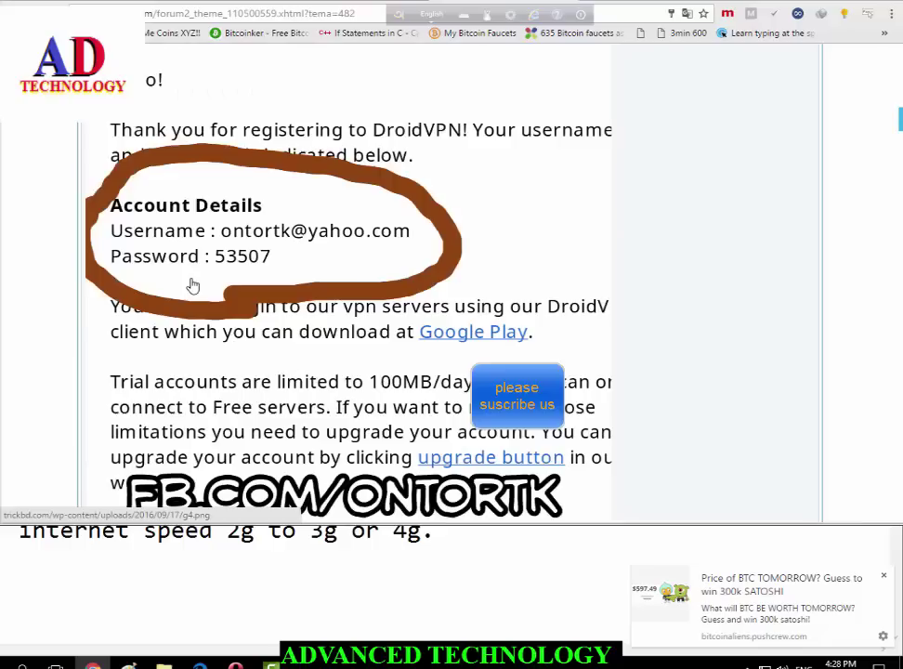
Scroll to the Edit access point screenshot showing APN gpmms, APN type default, no proxy or port.
scroll(194, 285, down, 1)
scroll(194, 285, up, 1)
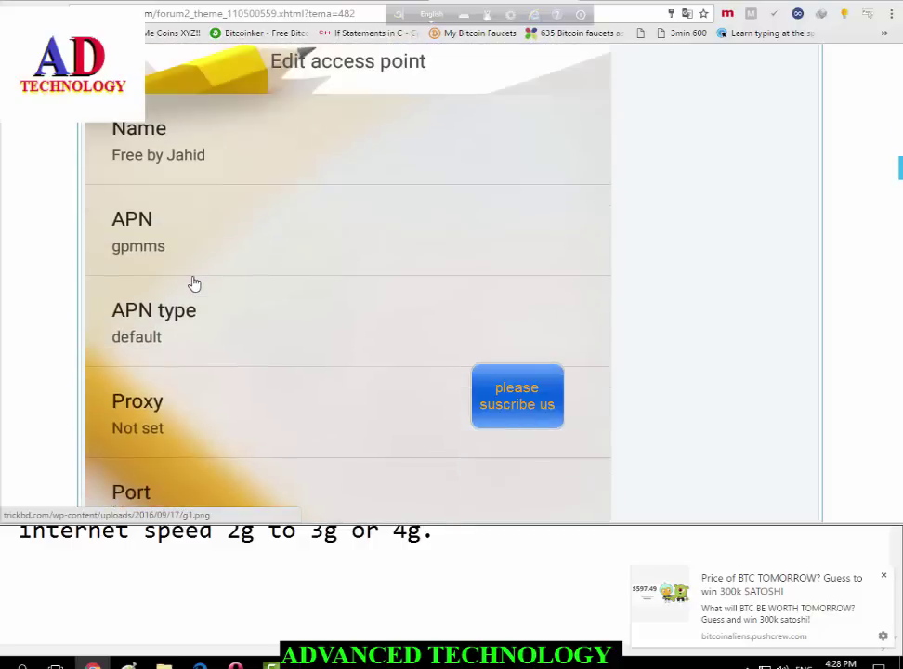
scroll(194, 285, up, 2)
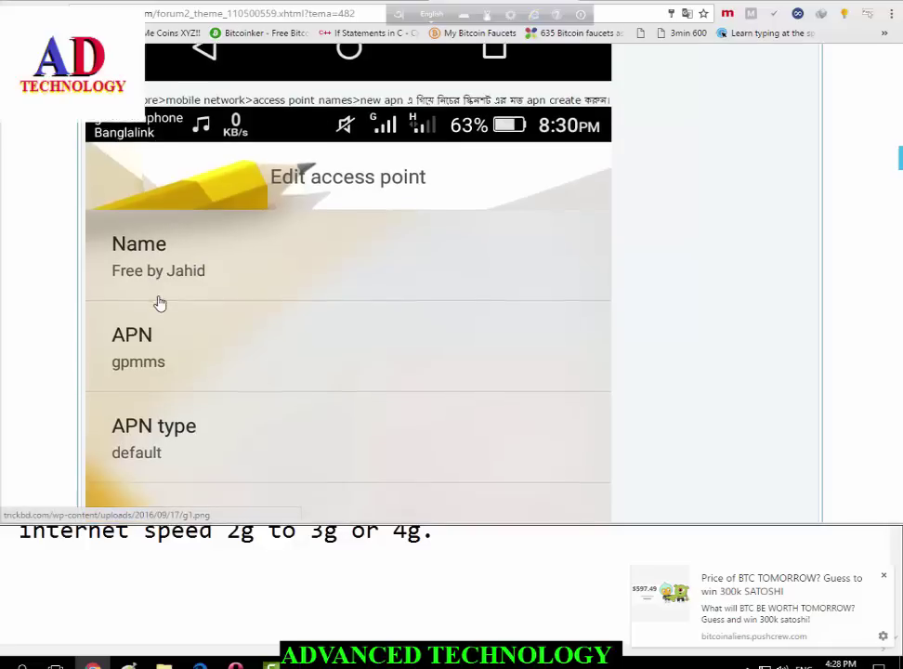
scroll(158, 299, down, 3)
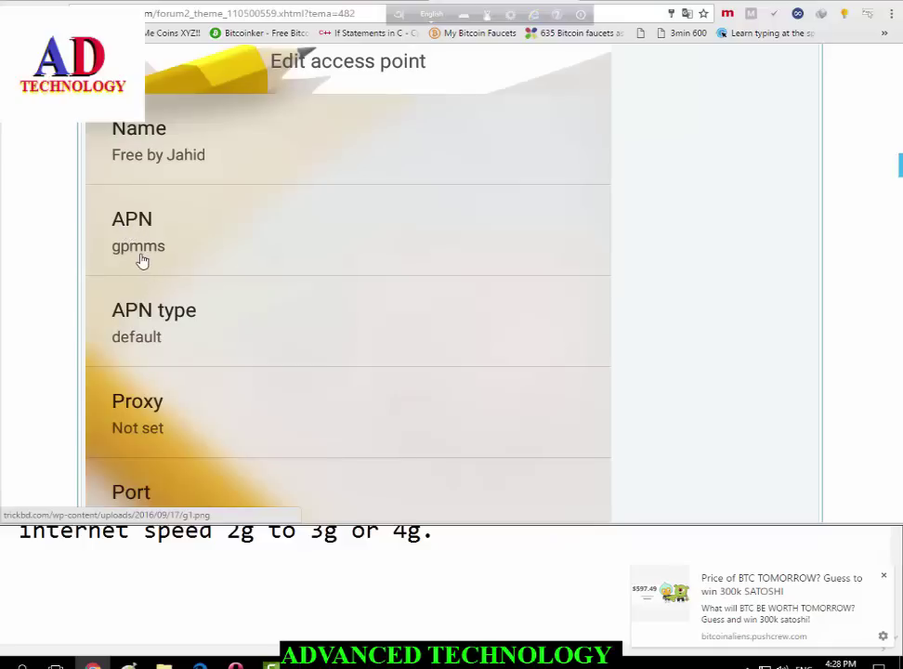
scroll(186, 307, down, 2)
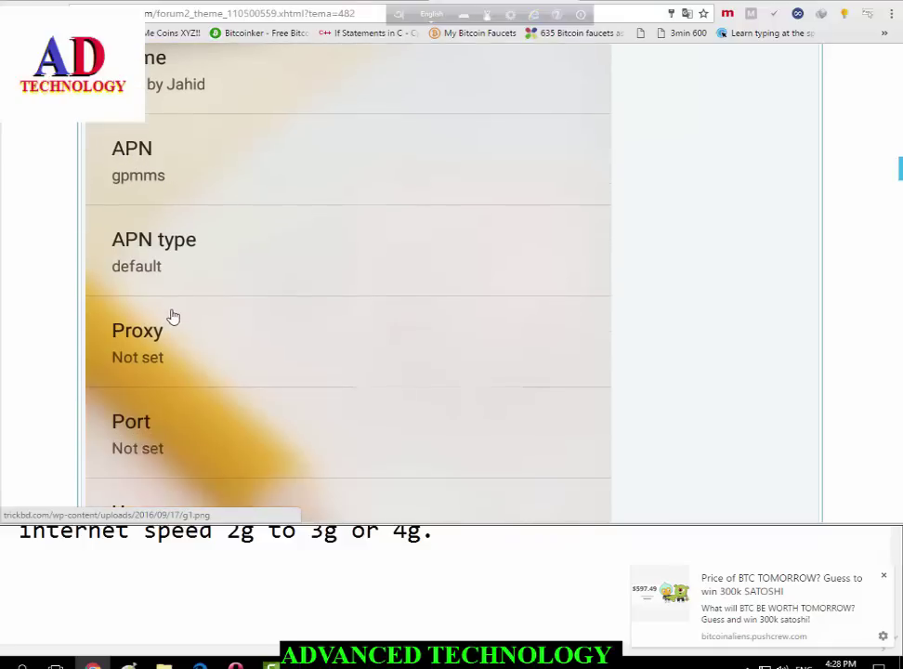
scroll(173, 315, down, 2)
scroll(173, 311, up, 2)
scroll(172, 307, up, 2)
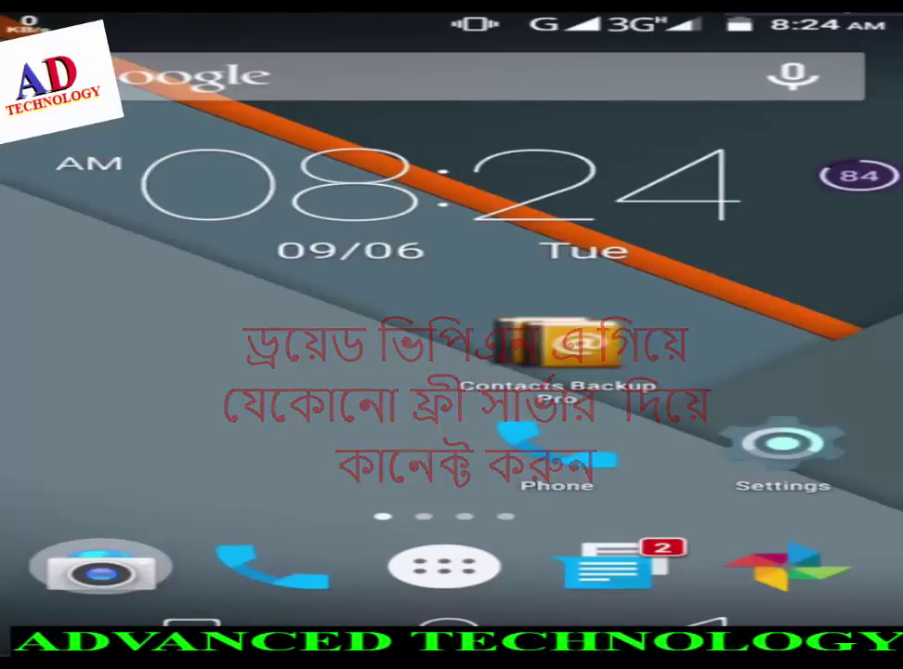
Find DroidVPN in the phone's app drawer and launch it on Free Server 1 (United States).
click(444, 566)
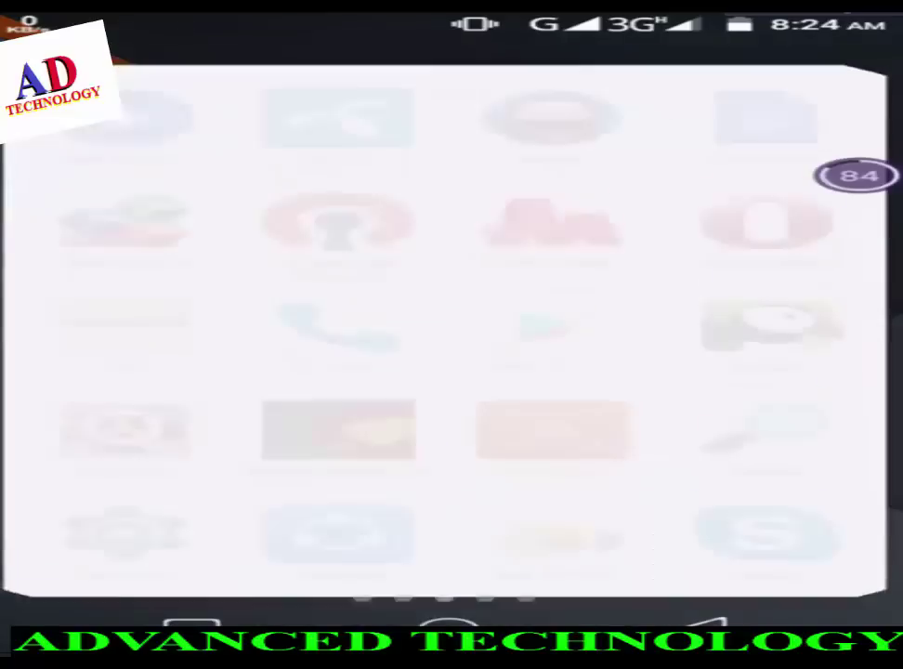
scroll(444, 307, right, 5)
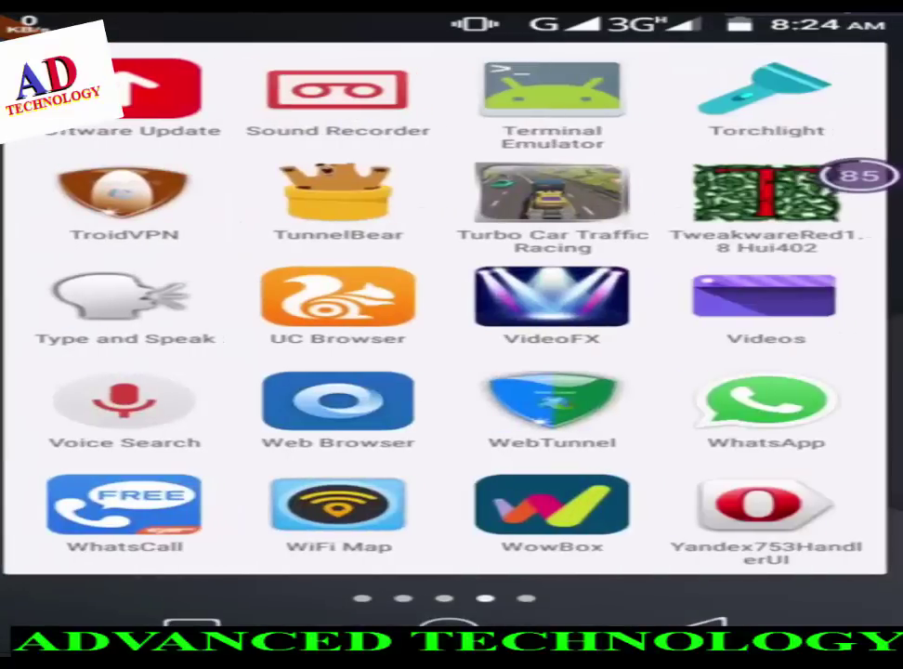
scroll(444, 307, right, 5)
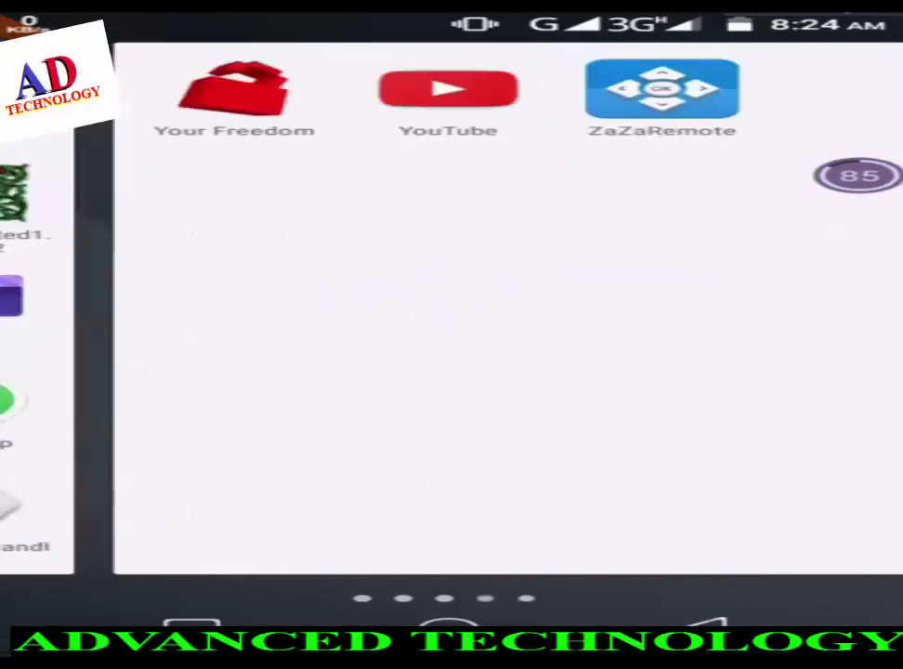
scroll(444, 307, left, 5)
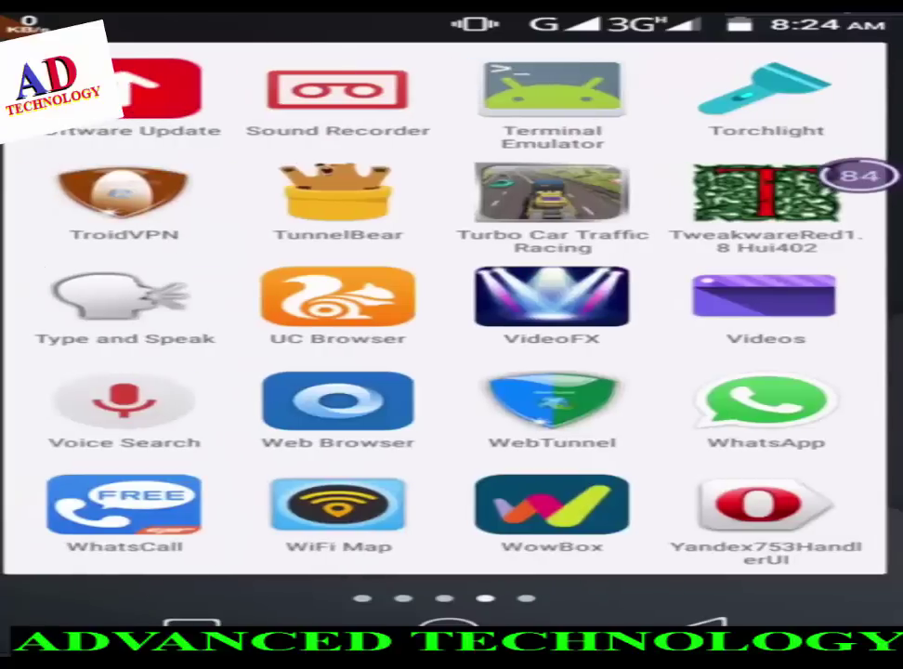
scroll(444, 307, left, 5)
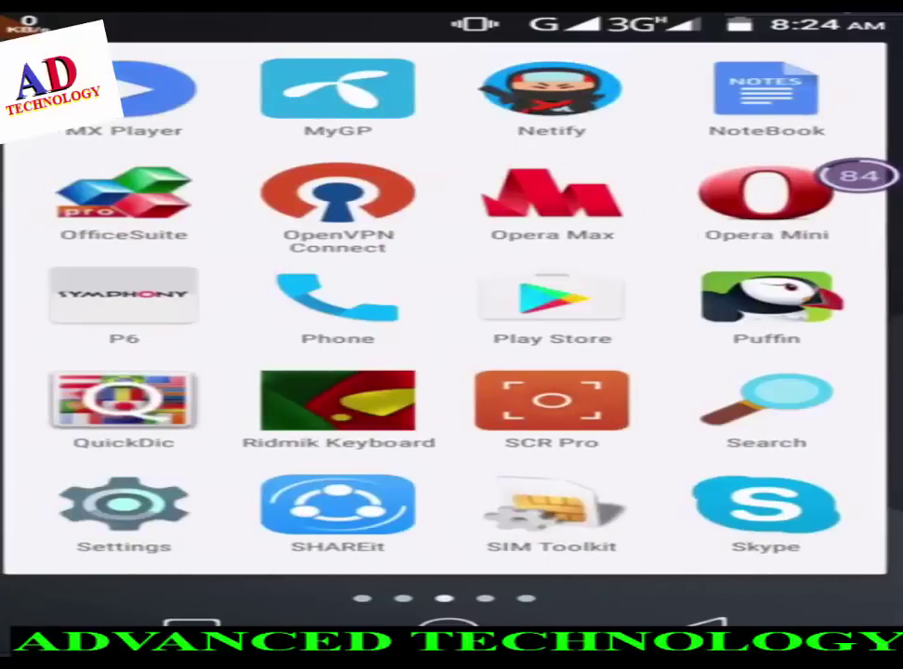
scroll(444, 306, left, 5)
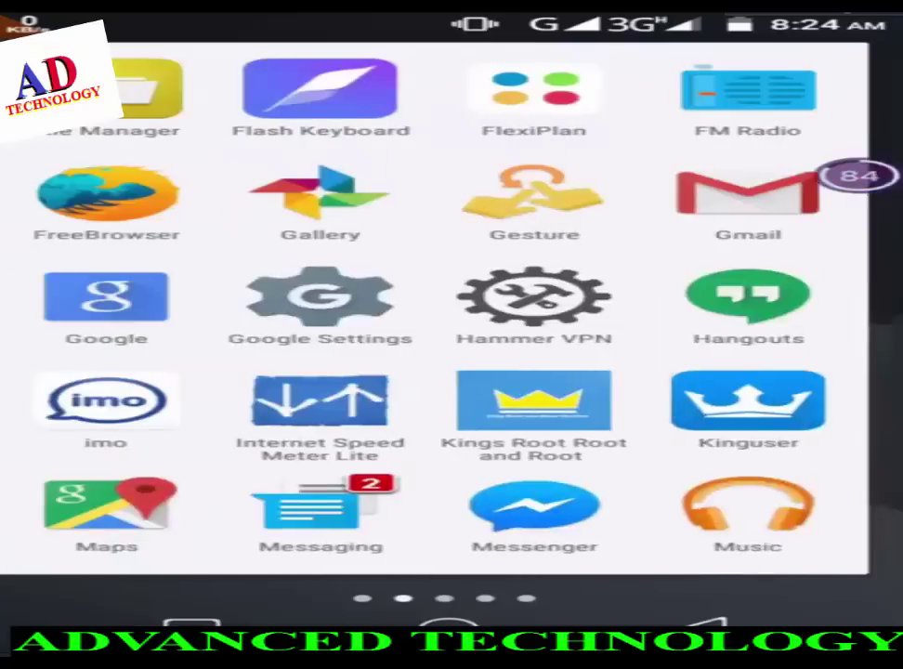
scroll(444, 307, left, 5)
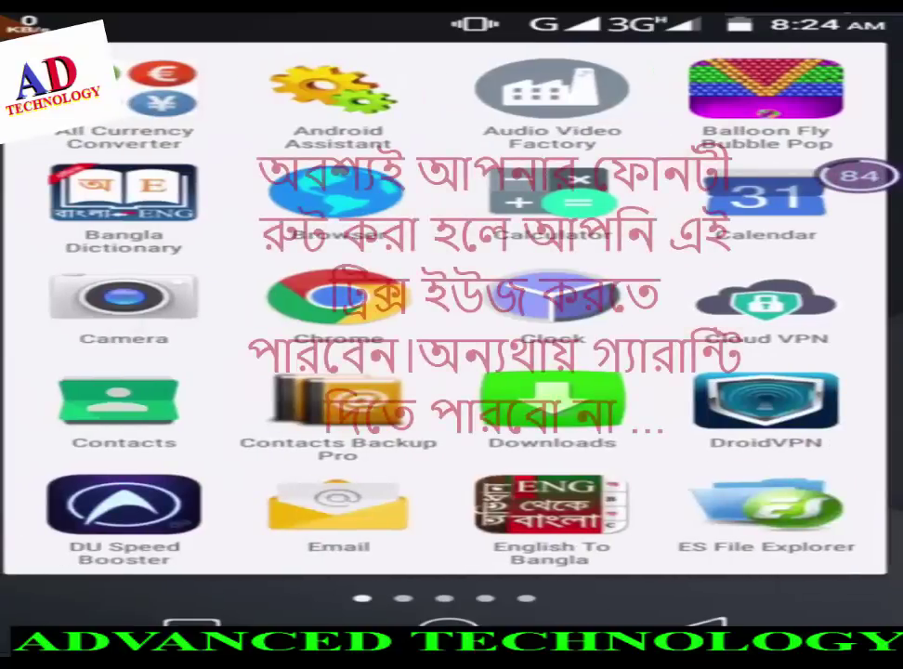
click(765, 404)
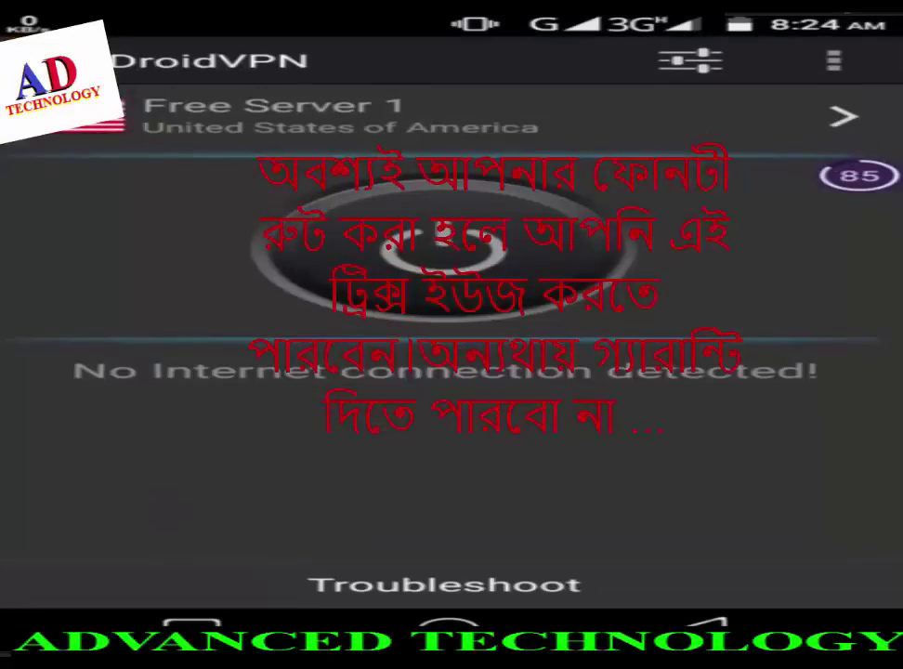